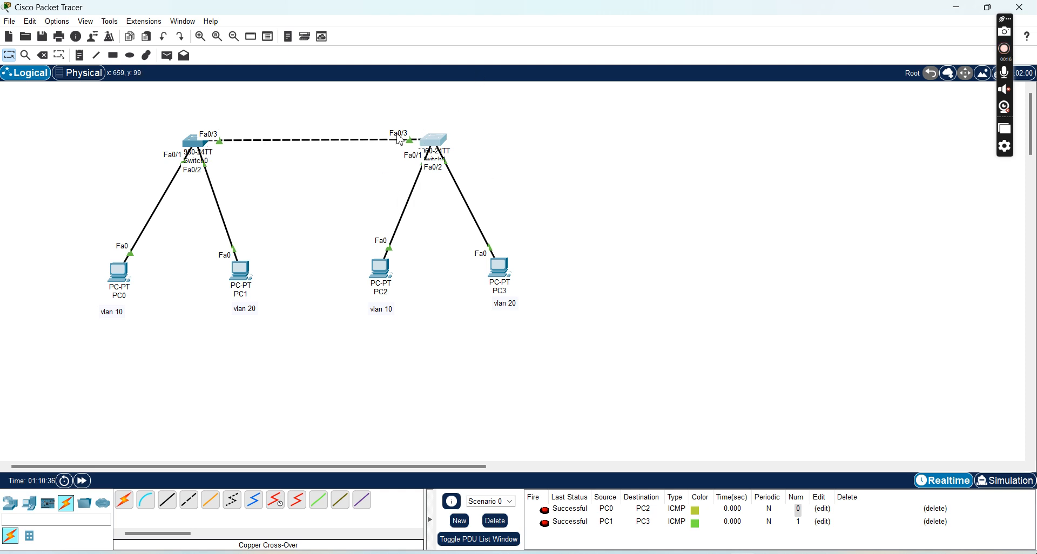
# - Run show interface switchport in Switch1's command line
pyautogui.moveTo(433, 142)
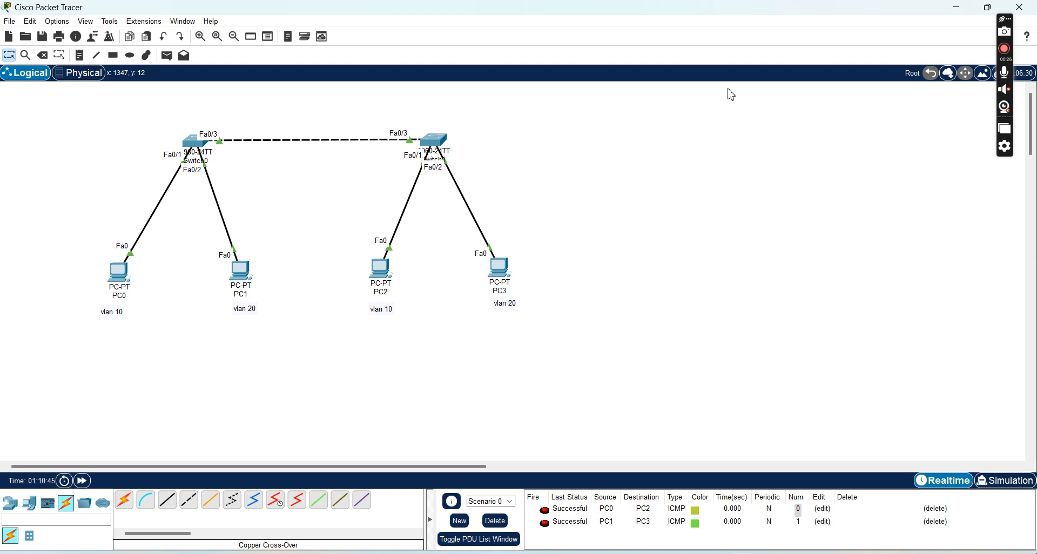
pyautogui.click(435, 141)
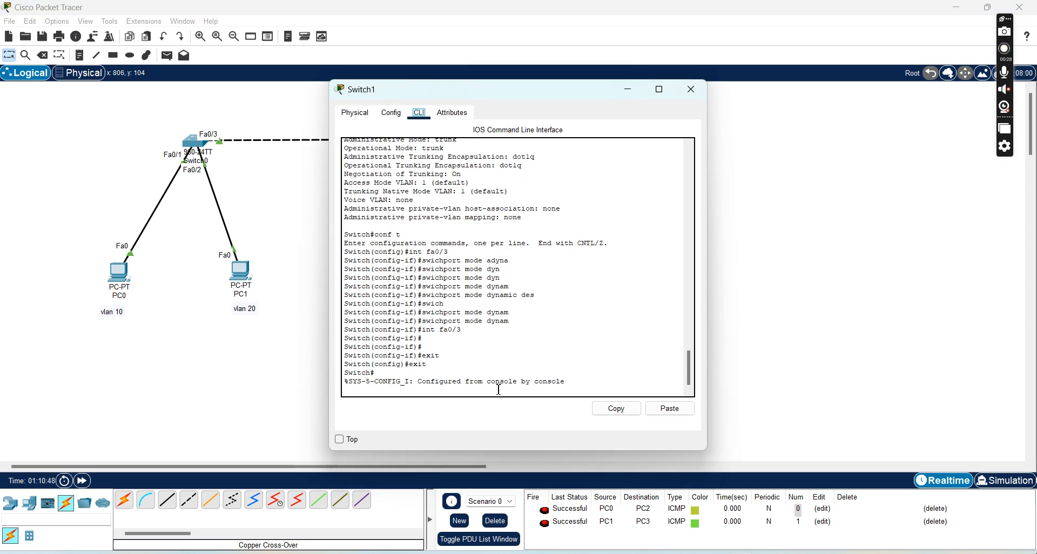
pyautogui.click(654, 366)
pyautogui.press('Return')
pyautogui.press('Return')
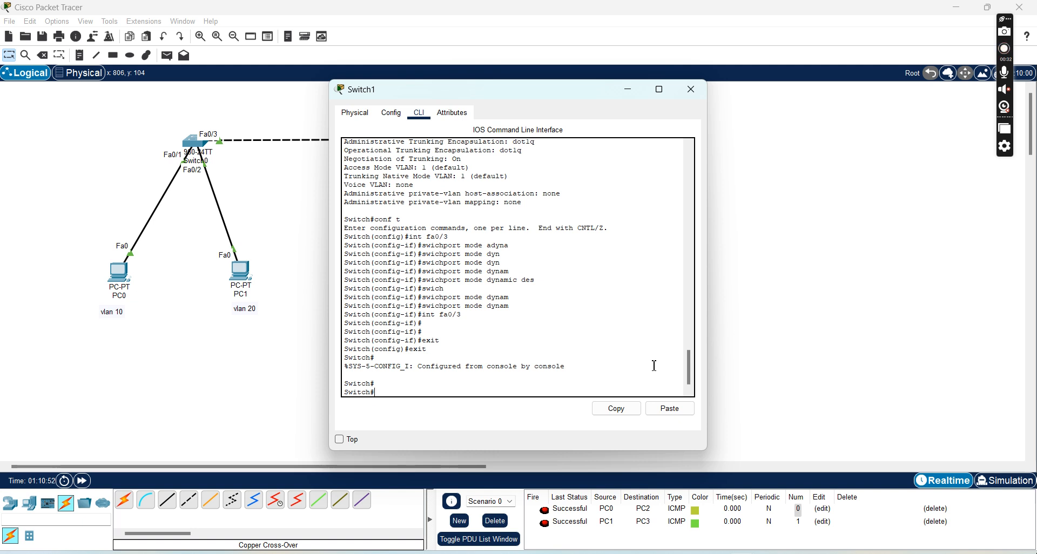
pyautogui.write('show interface switch')
pyautogui.press('Tab')
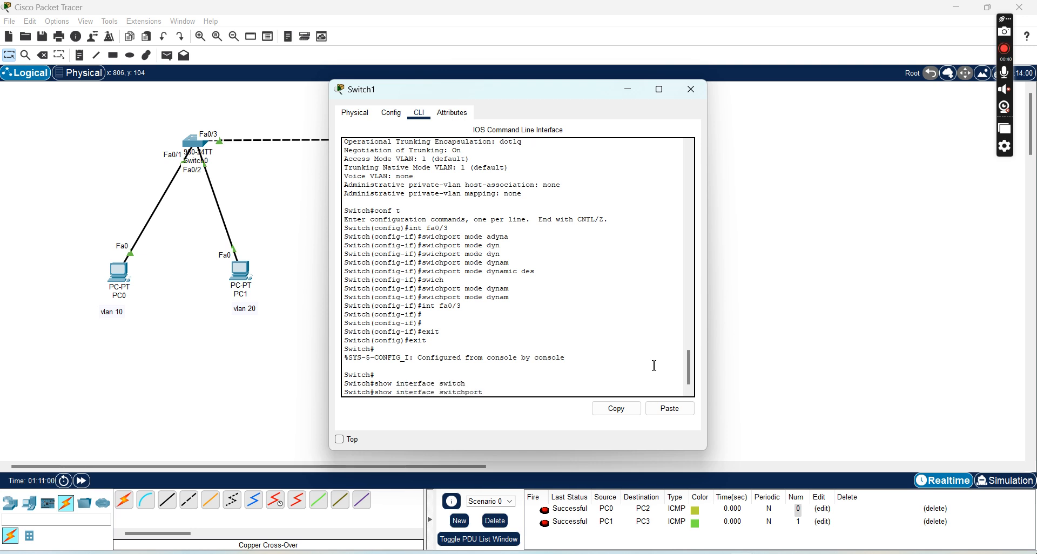
pyautogui.press('Return')
pyautogui.press('Return')
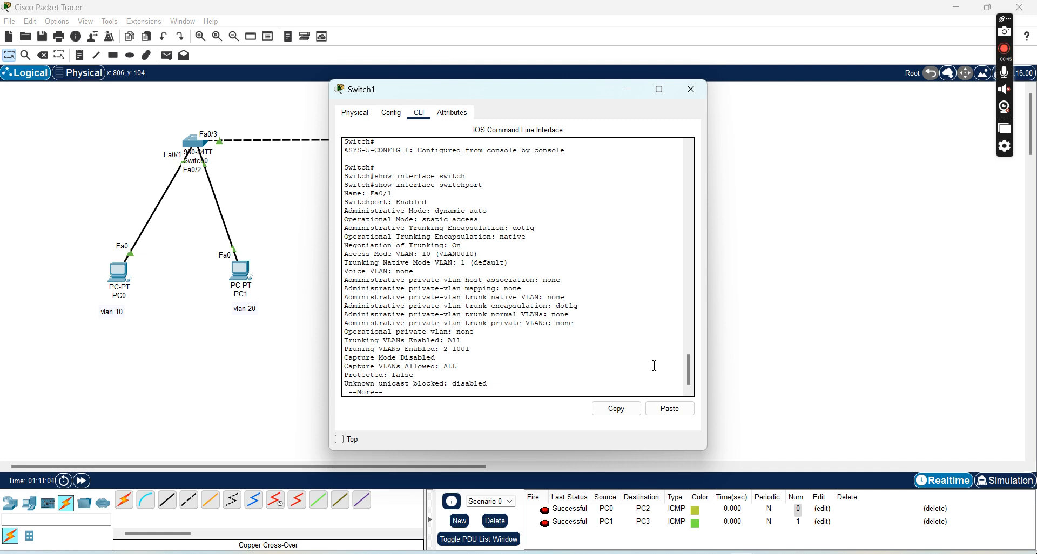
# - Page through Switch1's switchport output and examine the administrative and operational modes of ports Fa0/1 to Fa0/3
pyautogui.press('Return')
pyautogui.press('Return')
pyautogui.press('Return')
pyautogui.press('Return')
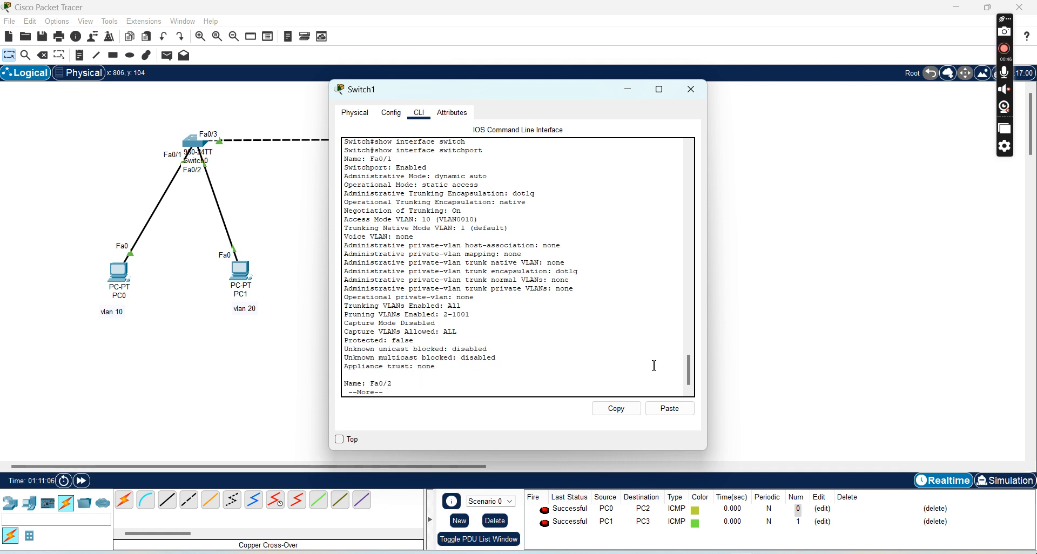
pyautogui.press('Return')
pyautogui.press('Return')
pyautogui.press('Return')
pyautogui.press('Return')
pyautogui.press('Return')
pyautogui.press('Return')
pyautogui.press('Return')
pyautogui.press('Return')
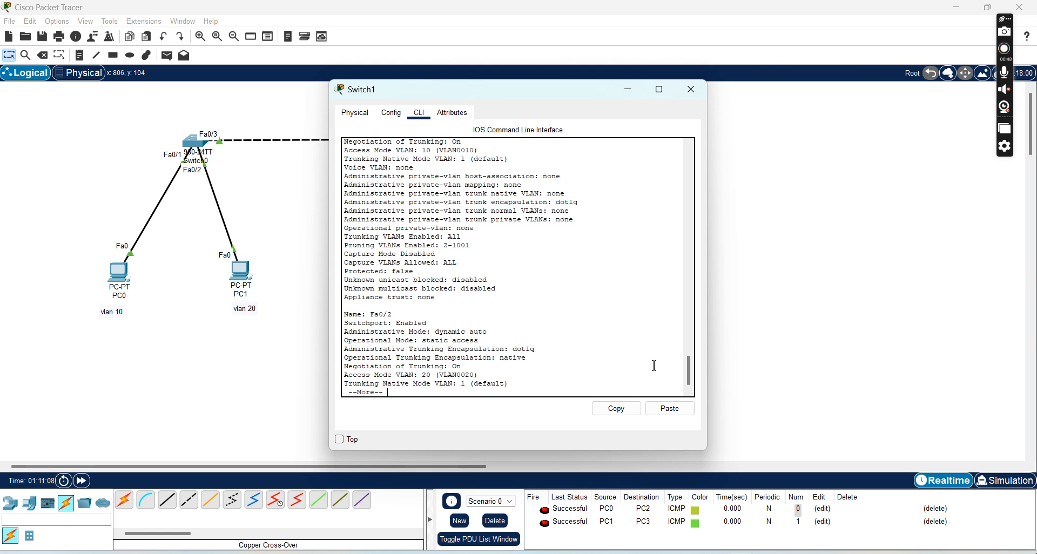
pyautogui.press('Return')
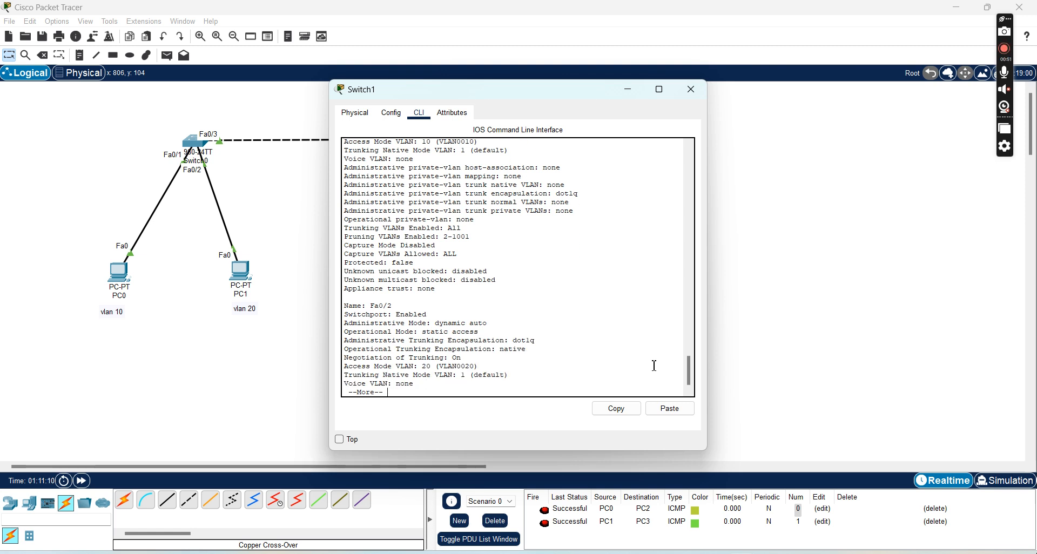
pyautogui.press('Return')
pyautogui.press('Return')
pyautogui.press('Return')
pyautogui.press('Return')
pyautogui.press('Return')
pyautogui.press('Return')
pyautogui.press('Return')
pyautogui.press('Return')
pyautogui.press('Return')
pyautogui.press('Return')
pyautogui.press('Return')
pyautogui.press('Return')
pyautogui.press('Return')
pyautogui.press('Return')
pyautogui.press('Return')
pyautogui.press('Return')
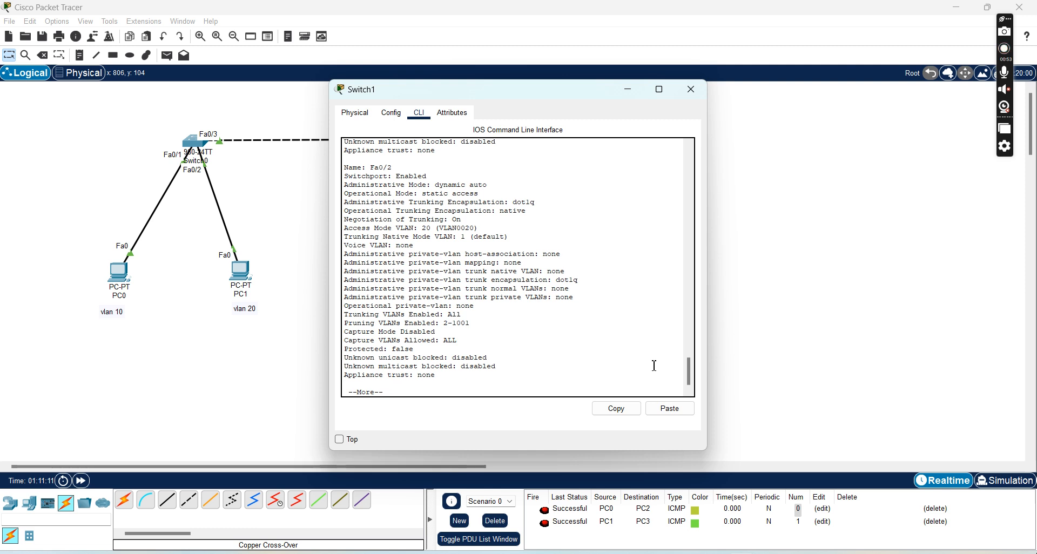
pyautogui.press('Return')
pyautogui.press('Return')
pyautogui.press('Return')
pyautogui.press('Return')
pyautogui.press('Return')
pyautogui.press('Return')
pyautogui.press('Return')
pyautogui.press('Return')
pyautogui.press('Return')
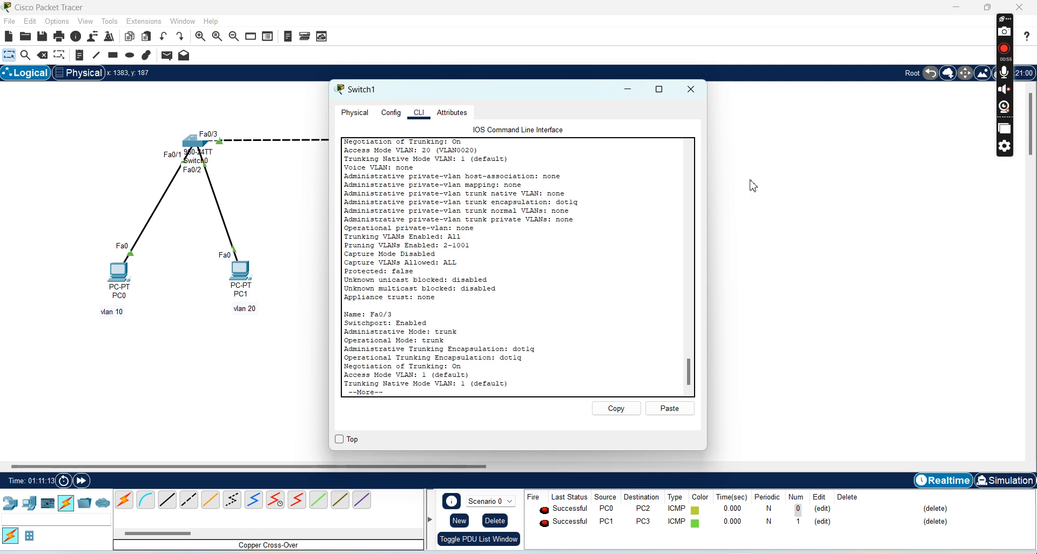
# - Move the Switch1 window clear of the topology and enter configuration mode for interface fa0/3 with conf t
pyautogui.moveTo(580, 96); pyautogui.dragTo(749, 94)
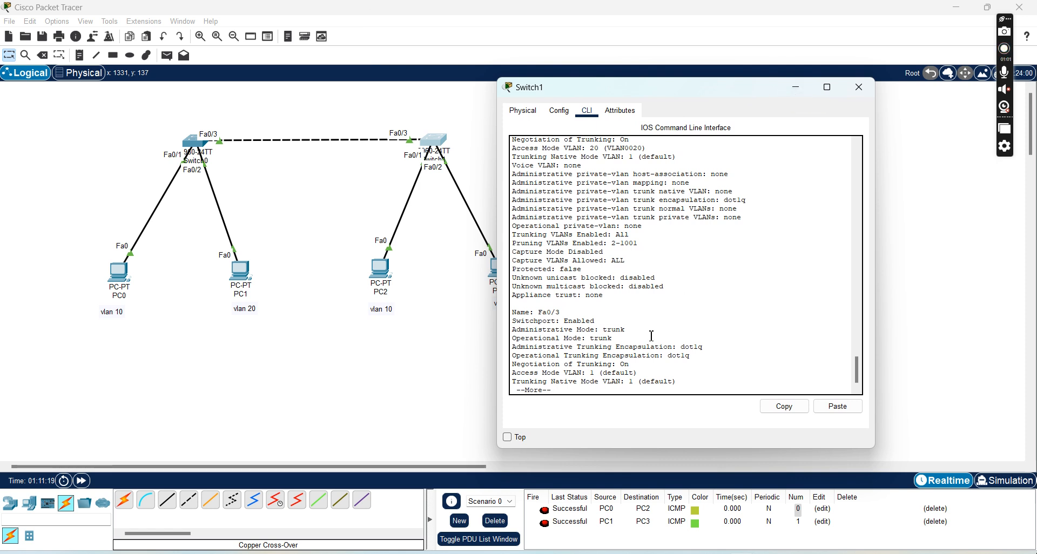
pyautogui.write('ch#conf')
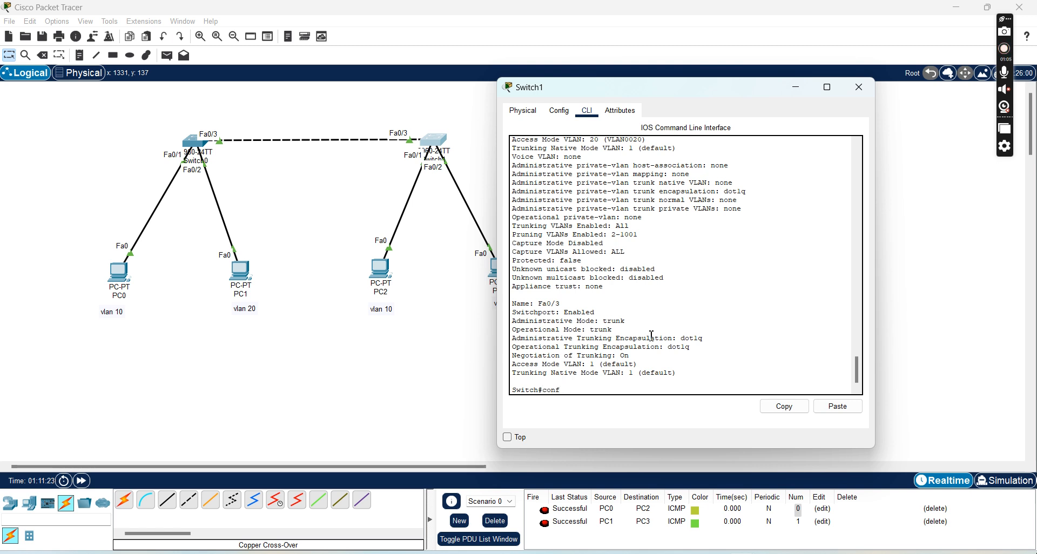
pyautogui.write(' t')
pyautogui.press('Return')
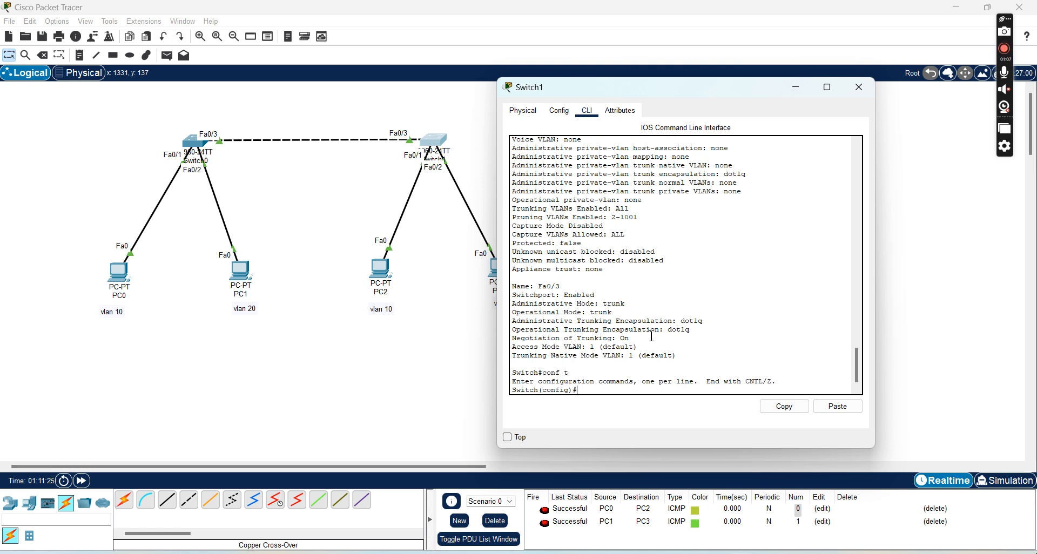
pyautogui.write('int fa0/3')
pyautogui.press('Return')
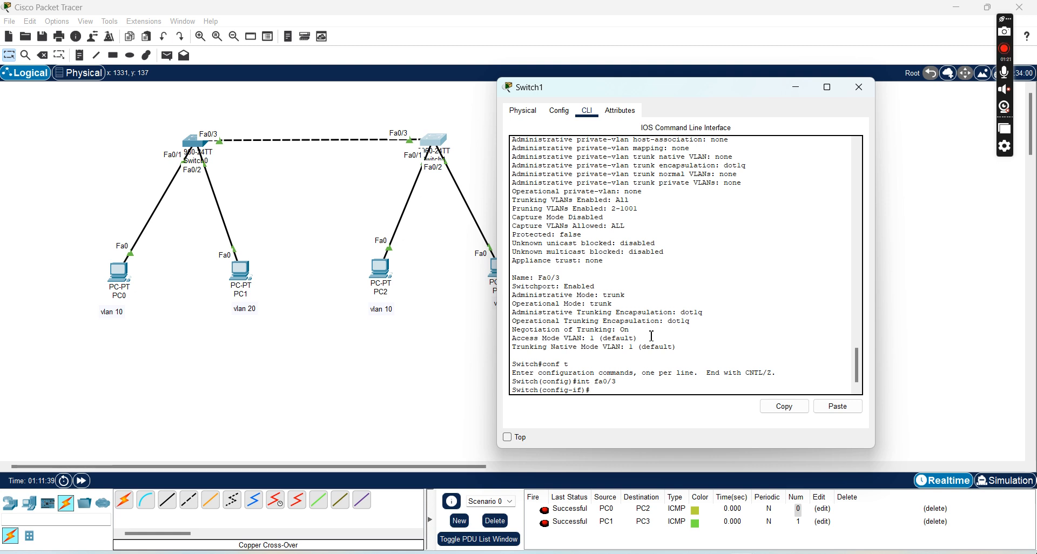
# - Set Switch1's interface fa0/3 to switchport mode dynamic auto and minimize the Switch1 window
pyautogui.press('Up')
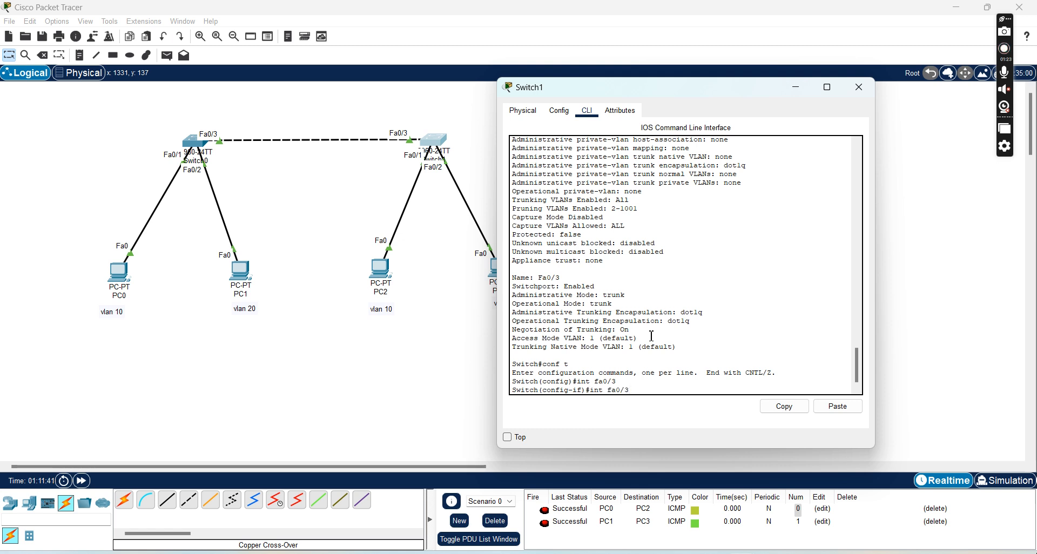
pyautogui.press('BackSpace')
pyautogui.press('BackSpace')
pyautogui.press('BackSpace')
pyautogui.press('BackSpace')
pyautogui.press('BackSpace')
pyautogui.press('BackSpace')
pyautogui.press('BackSpace')
pyautogui.press('BackSpace')
pyautogui.write('switch')
pyautogui.press('Tab')
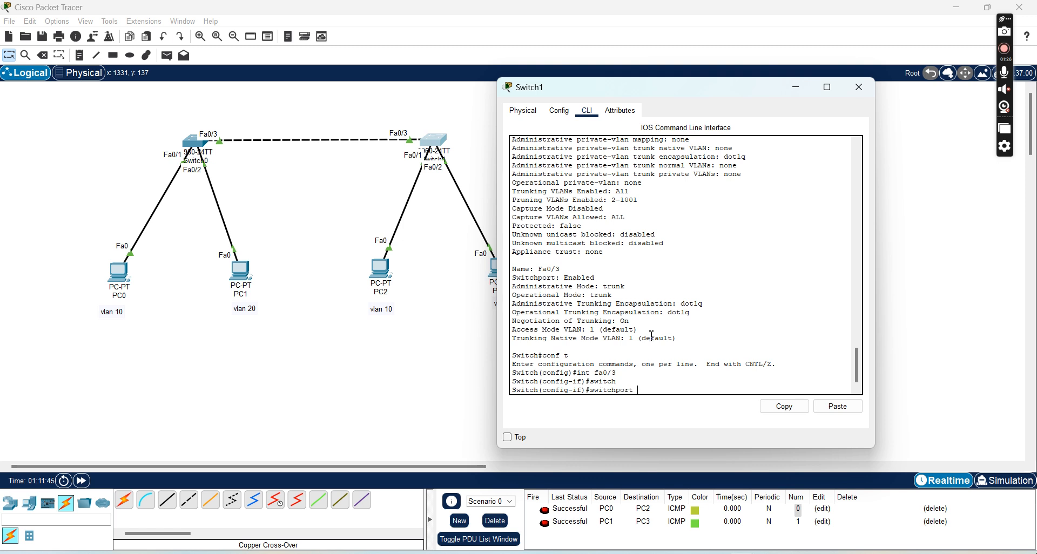
pyautogui.write('mode')
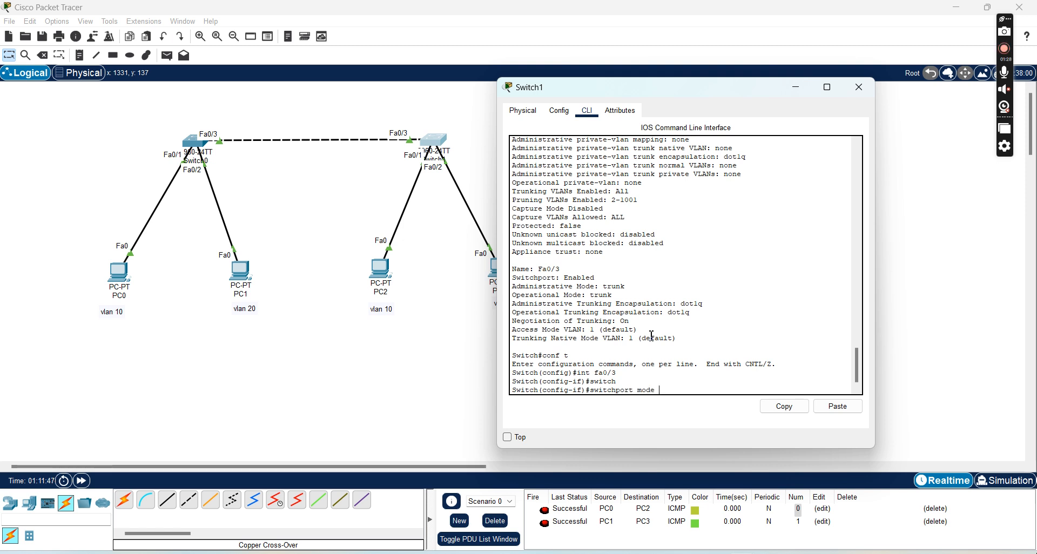
pyautogui.write(' dyna')
pyautogui.write('m')
pyautogui.press('Tab')
pyautogui.write('aut')
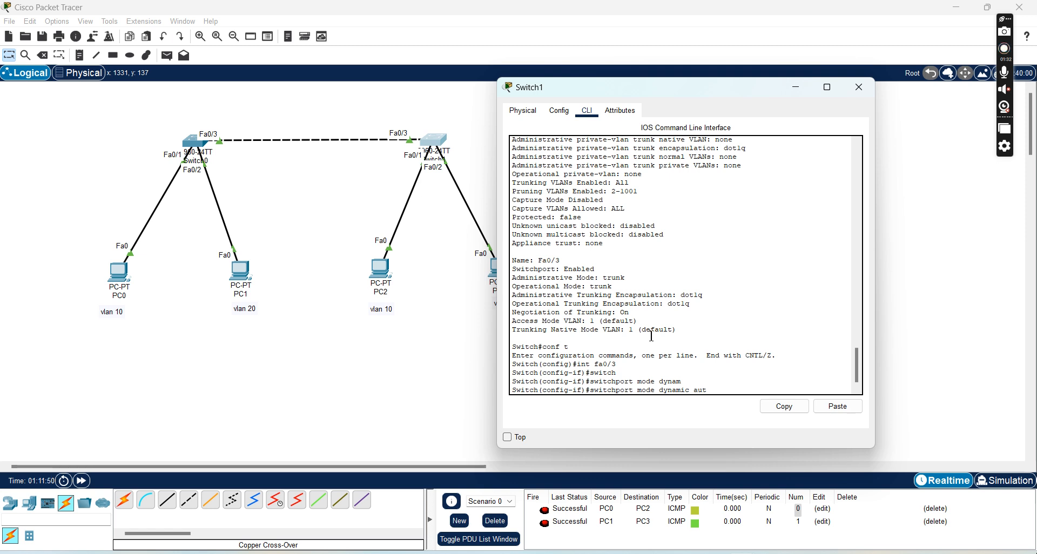
pyautogui.write('o')
pyautogui.press('Return')
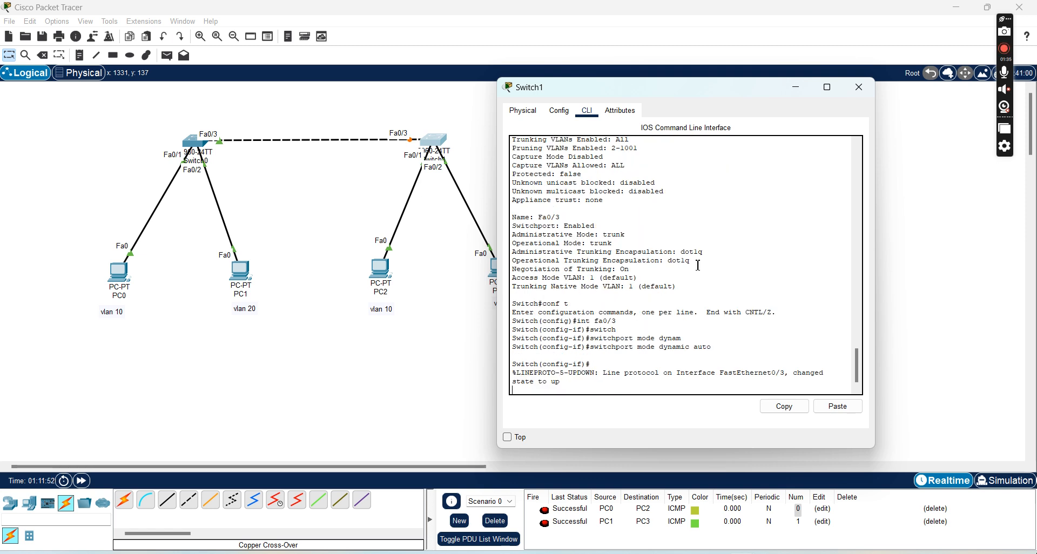
pyautogui.click(802, 84)
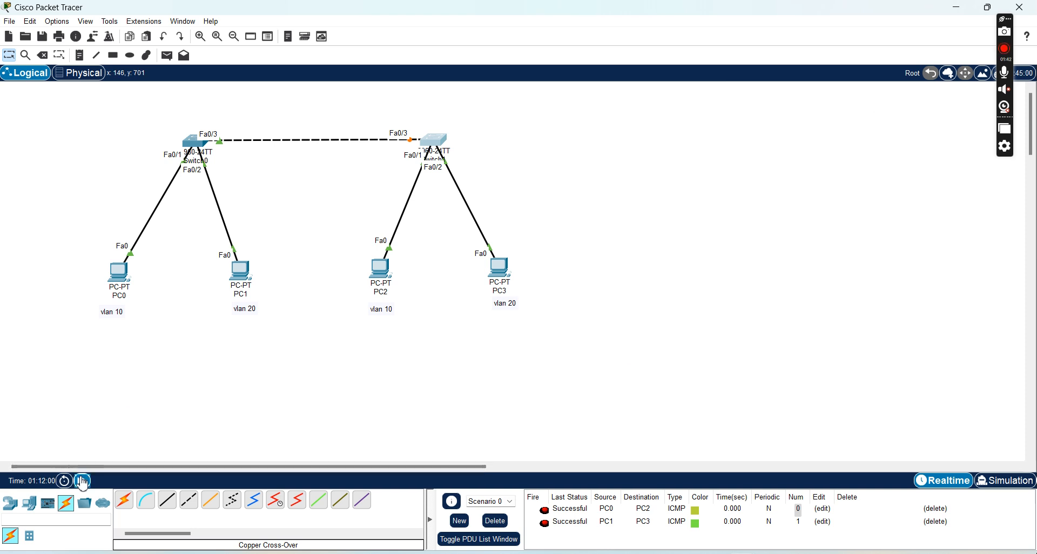
# - Fast-forward the network time and send a simple PDU from PC0 to PC2
pyautogui.click(82, 481)
pyautogui.moveTo(439, 150)
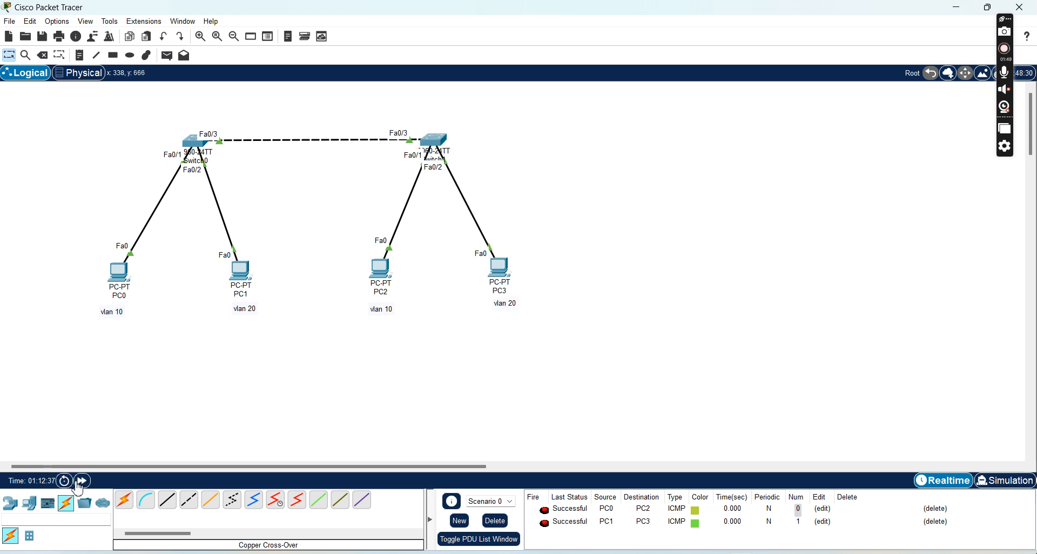
pyautogui.click(82, 481)
pyautogui.click(167, 56)
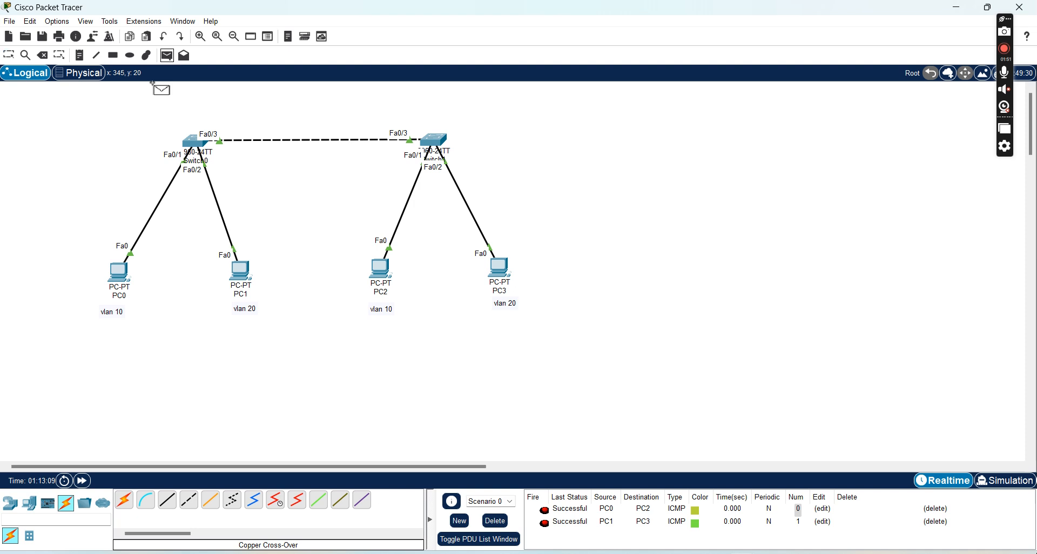
pyautogui.click(120, 274)
pyautogui.click(380, 268)
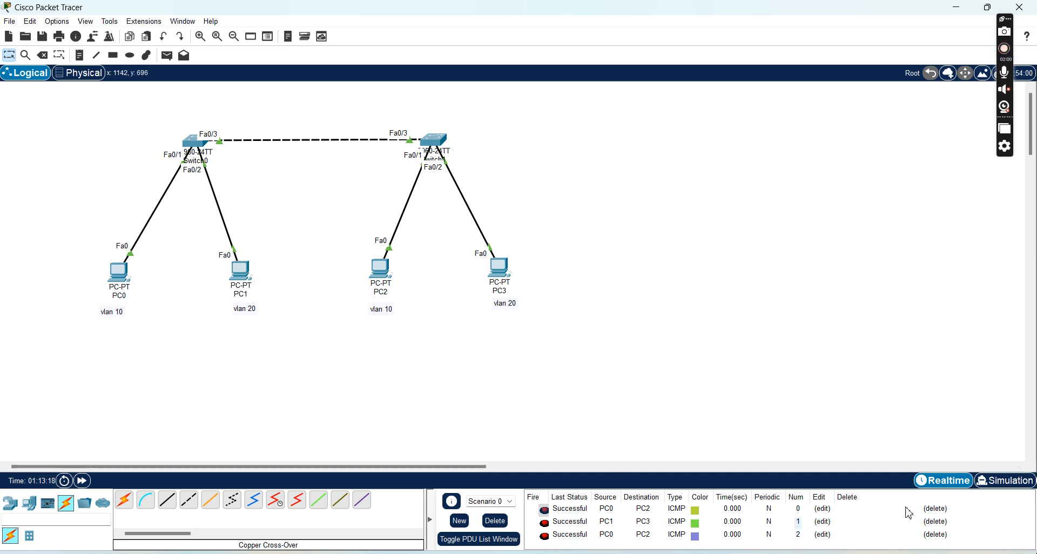
# - Delete all the PDU entries from the Scenario 0 list
pyautogui.click(933, 510)
pyautogui.click(932, 510)
pyautogui.click(930, 510)
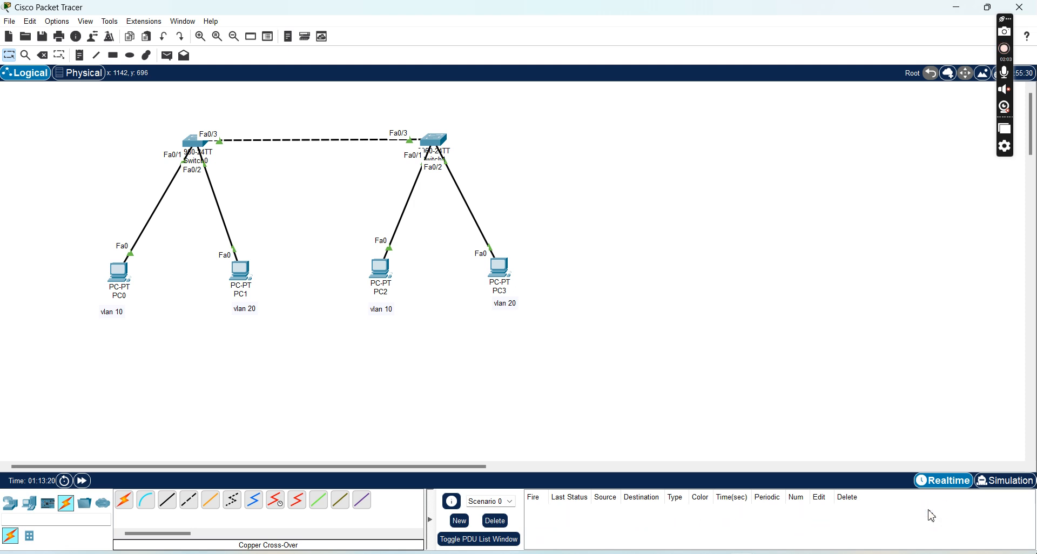
# - Set Switch1's interface fa0/3 to switchport mode dynamic desirable and minimize the Switch1 window
pyautogui.click(434, 140)
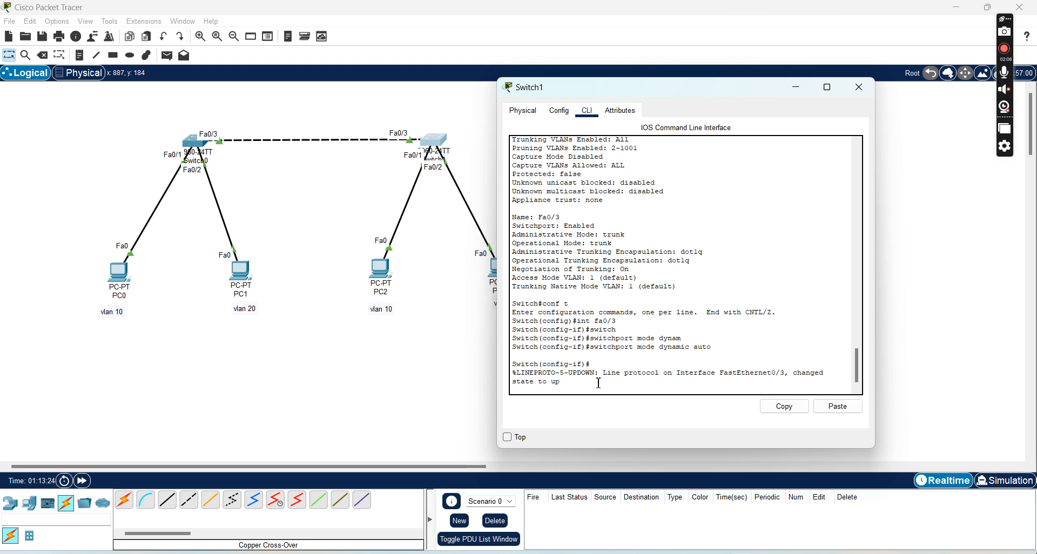
pyautogui.press('Return')
pyautogui.press('Up')
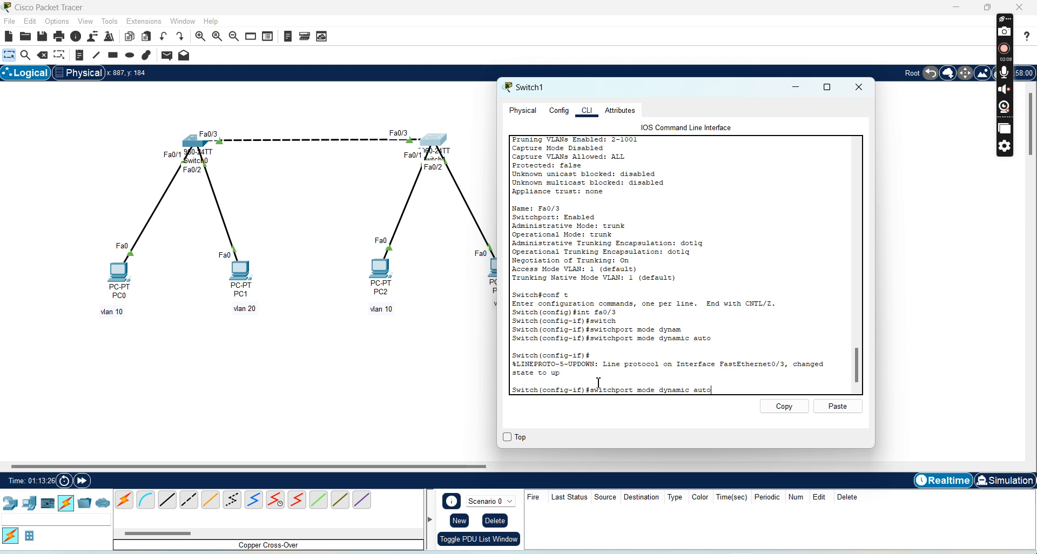
pyautogui.write('desirable')
pyautogui.press('Return')
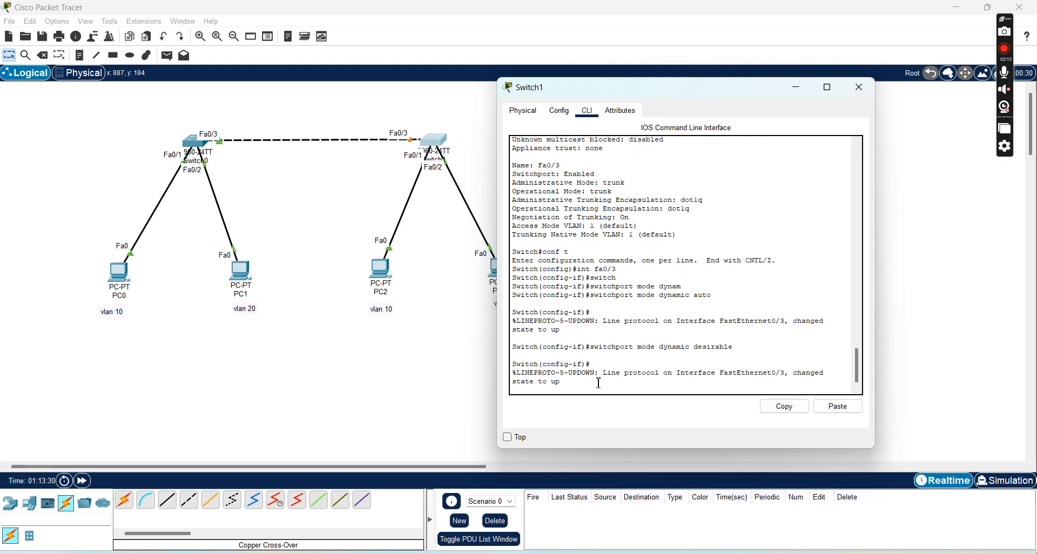
pyautogui.click(796, 92)
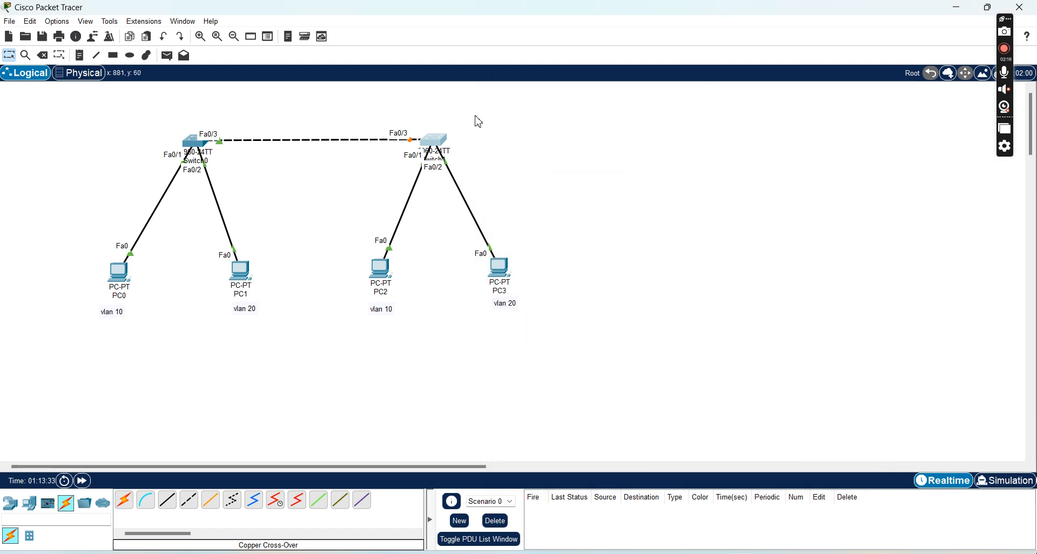
# - Fast-forward the network time and test the new trunk mode with a simple PDU from PC0 to PC2
pyautogui.hscroll(10, 123, 249)
pyautogui.hscroll(-10, 57, 369)
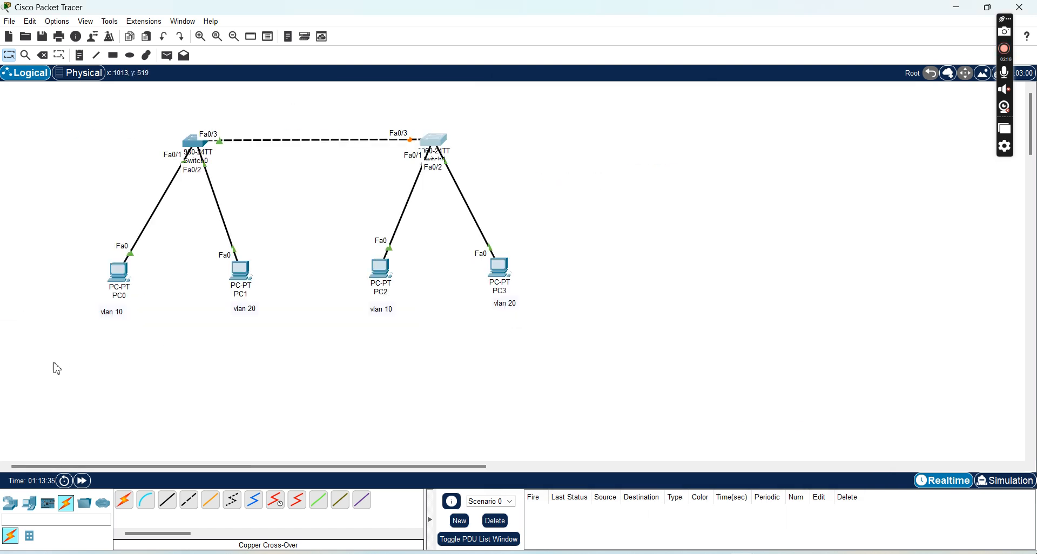
pyautogui.click(82, 481)
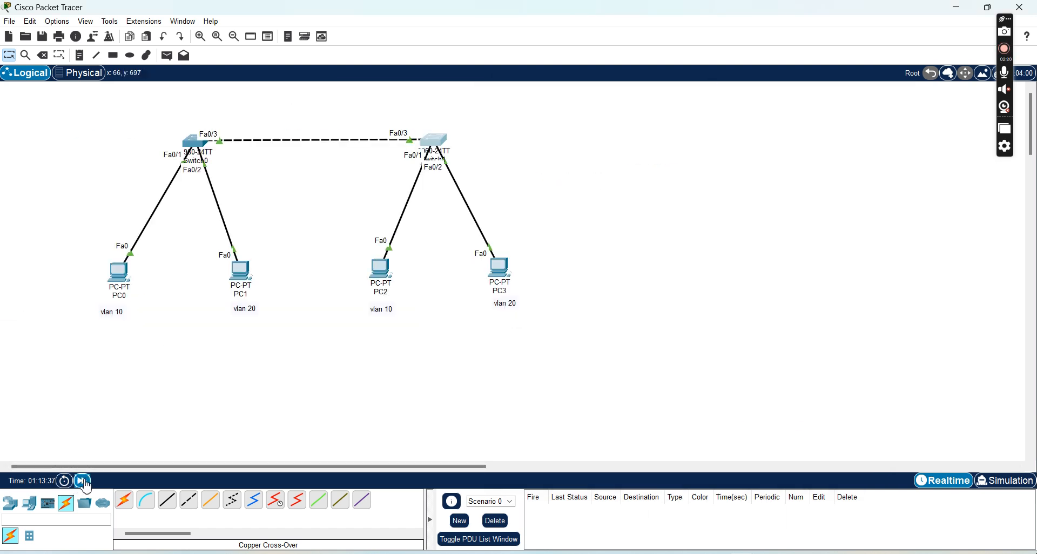
pyautogui.click(166, 55)
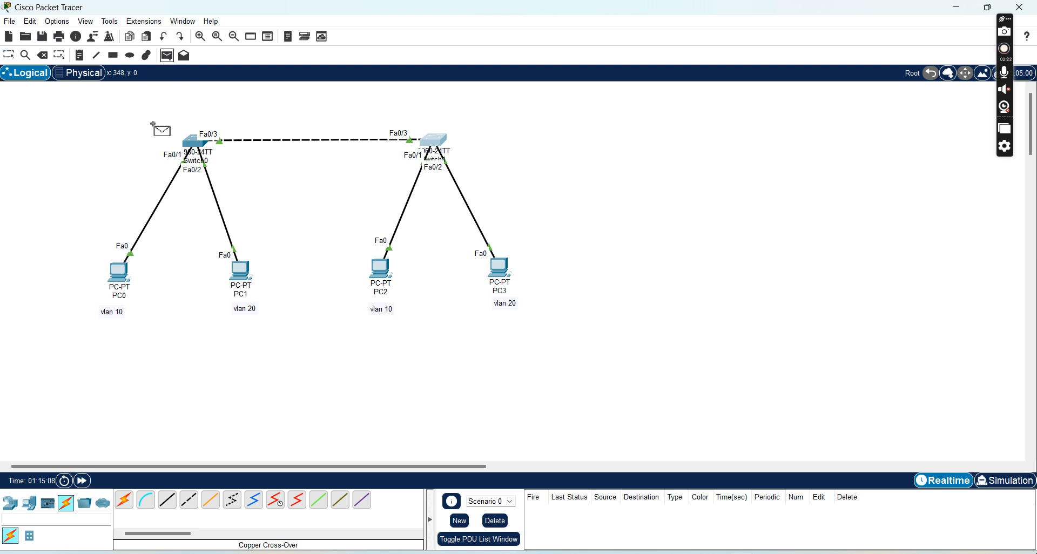
pyautogui.click(120, 271)
pyautogui.click(376, 269)
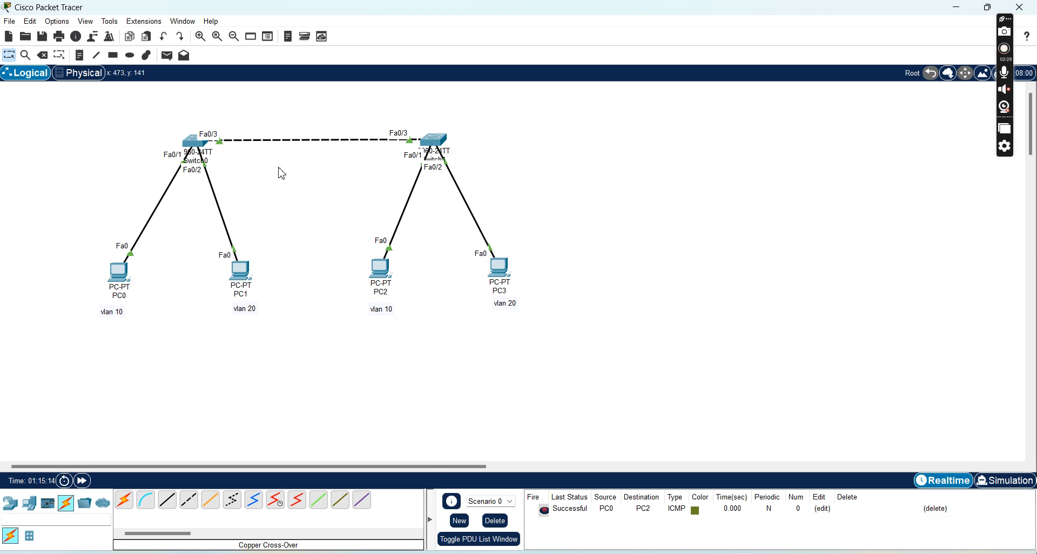
# - Open Switch0's command line and enter privileged mode with enable
pyautogui.click(201, 145)
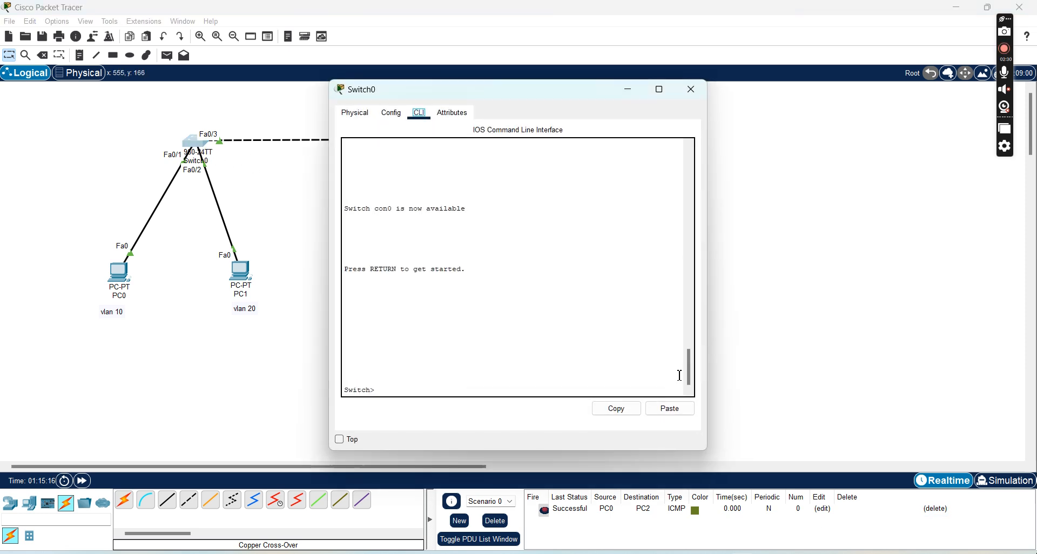
pyautogui.click(441, 381)
pyautogui.press('Return')
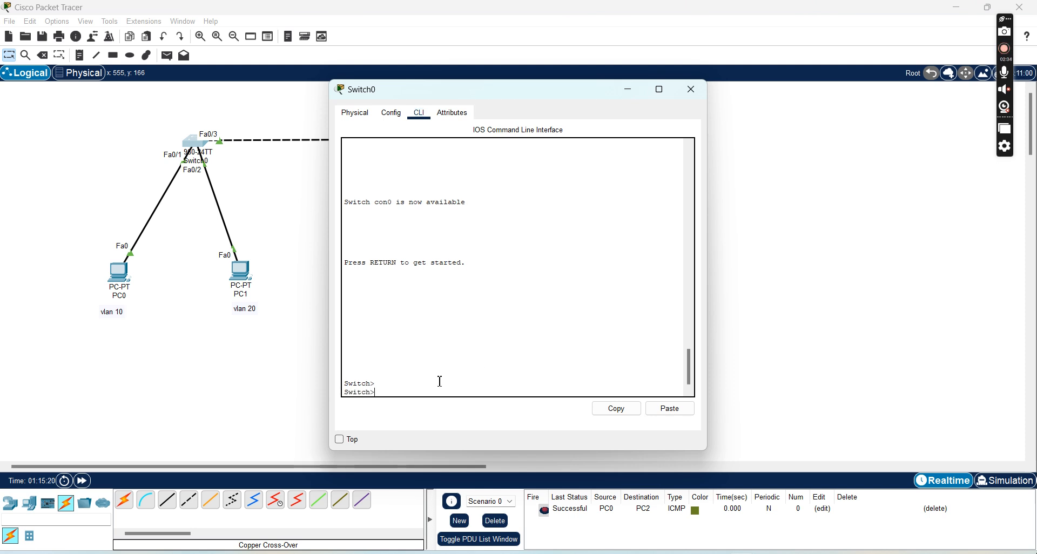
pyautogui.write('conf')
pyautogui.press('BackSpace')
pyautogui.press('BackSpace')
pyautogui.press('BackSpace')
pyautogui.write('enb')
pyautogui.press('BackSpace')
pyautogui.write('able')
pyautogui.press('Return')
# - Set Switch0's interface fa0/3 to switchport mode dynamic desirable and minimize the Switch0 window
pyautogui.write('conf t')
pyautogui.press('Return')
pyautogui.write('int fa0/3')
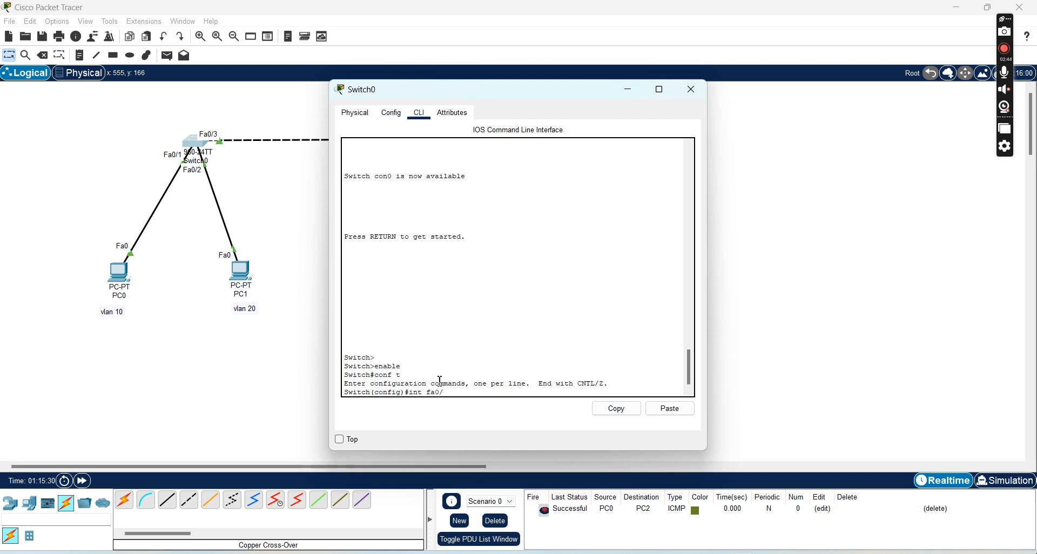
pyautogui.press('Return')
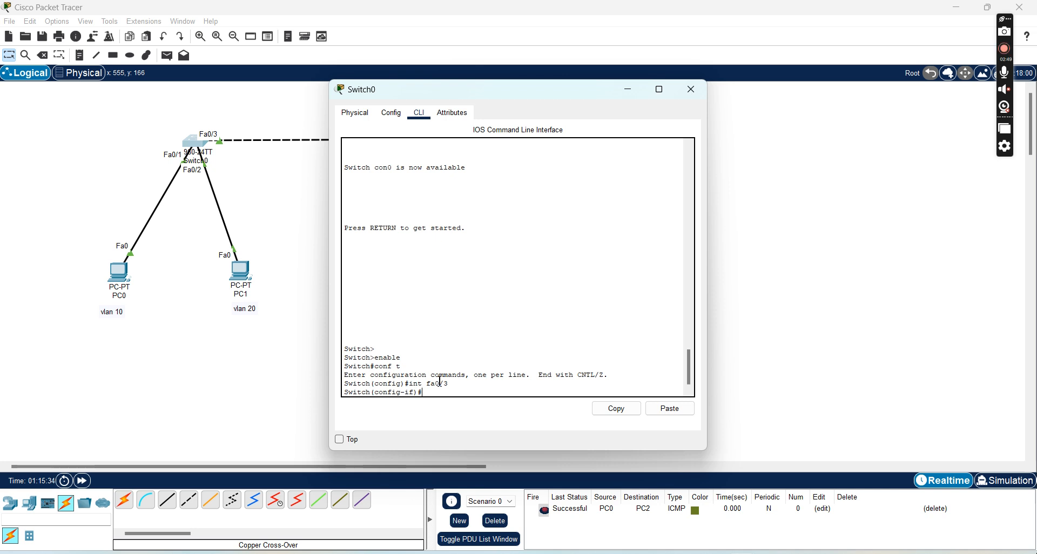
pyautogui.write('switc')
pyautogui.press('Tab')
pyautogui.write('mode dynami')
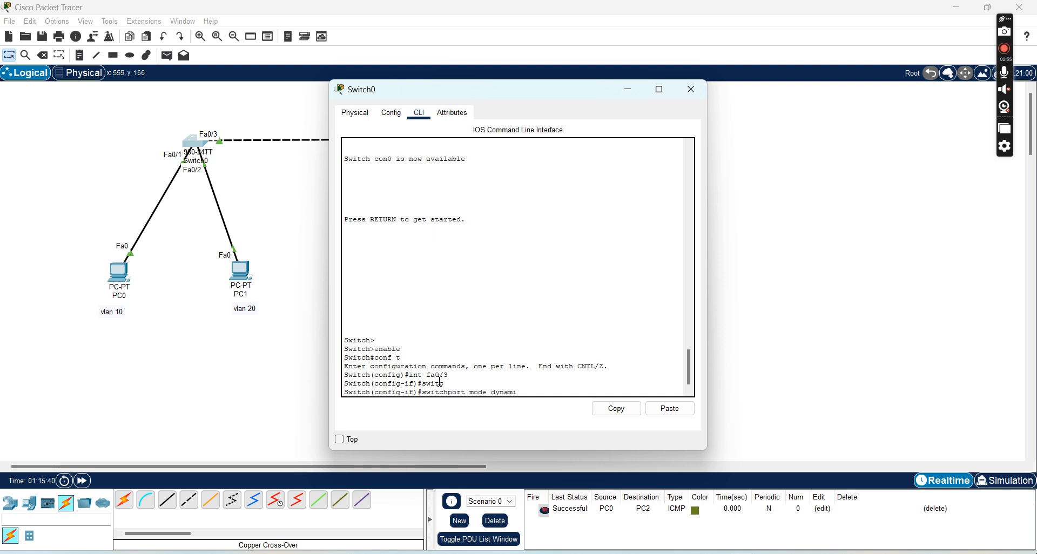
pyautogui.write('c de')
pyautogui.press('Tab')
pyautogui.press('Return')
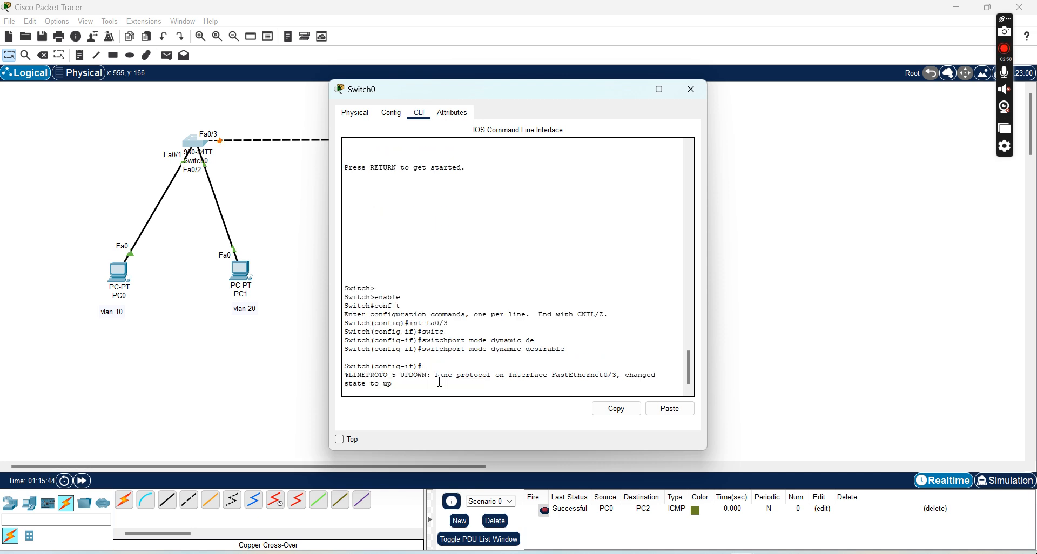
pyautogui.click(629, 91)
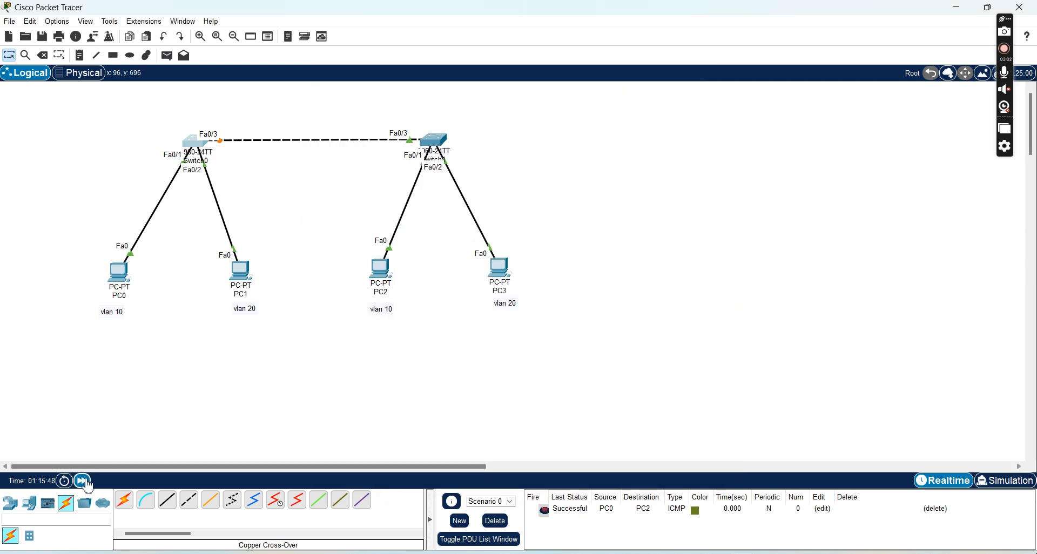
# - Fast-forward the network time and test the desirable link by replacing the old PDU entry with a simple PDU from PC0 to PC2
pyautogui.click(82, 481)
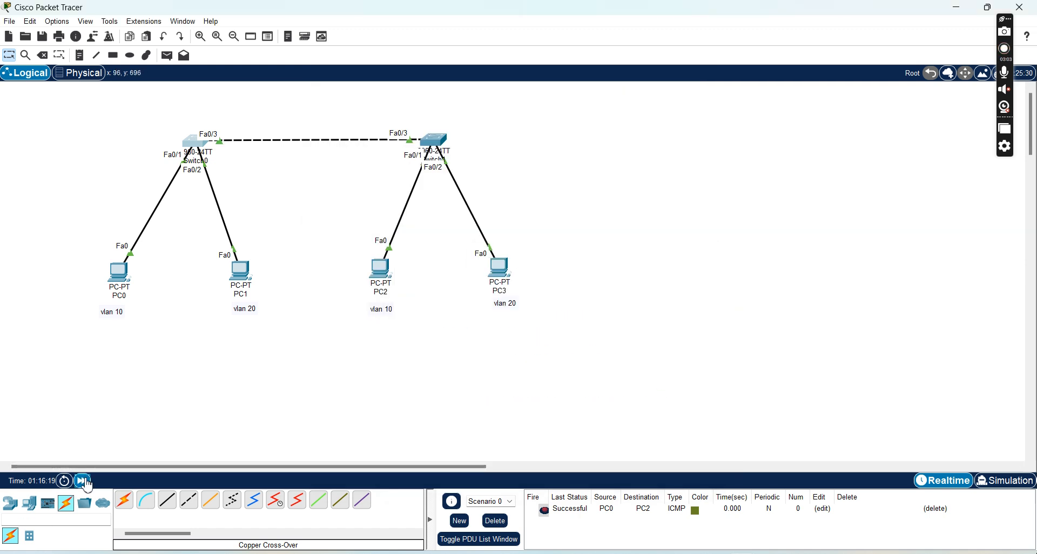
pyautogui.click(939, 508)
pyautogui.click(930, 511)
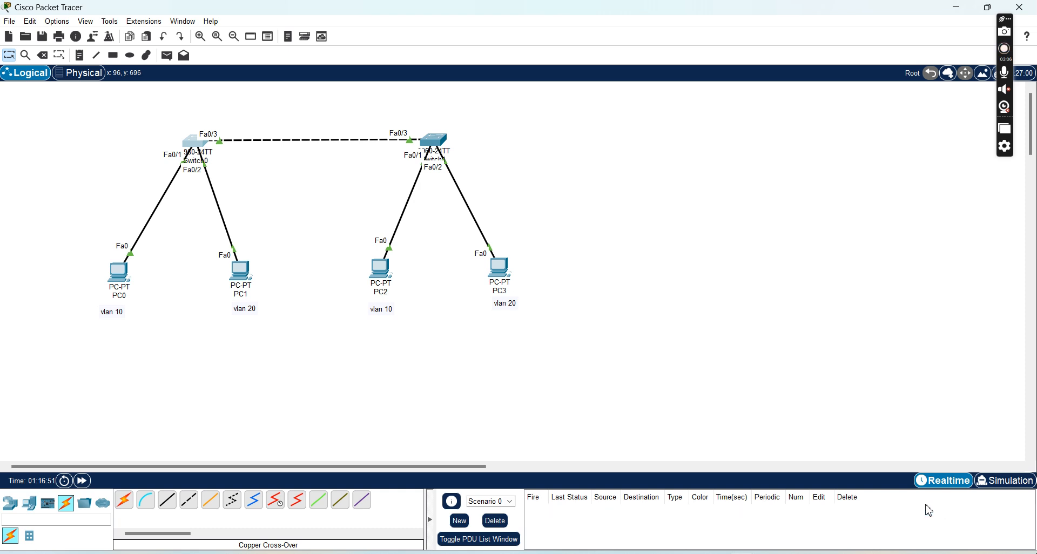
pyautogui.click(167, 56)
pyautogui.click(118, 272)
pyautogui.click(385, 265)
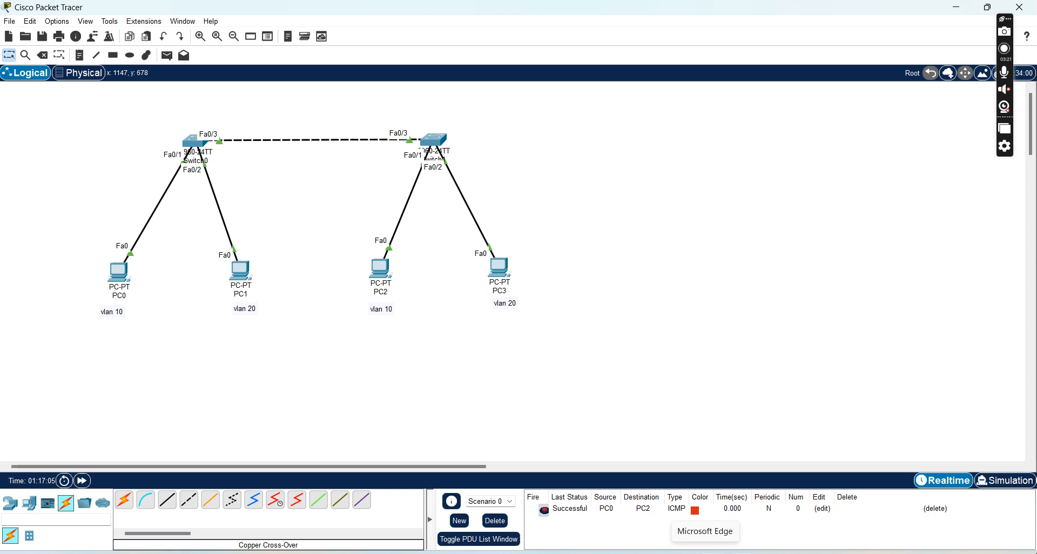
pyautogui.click(183, 139)
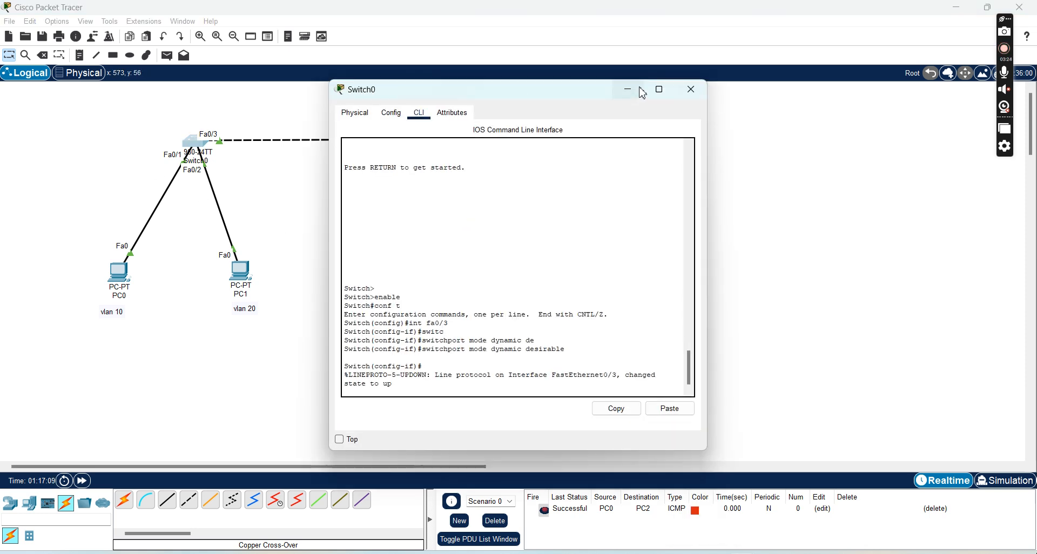
pyautogui.click(632, 89)
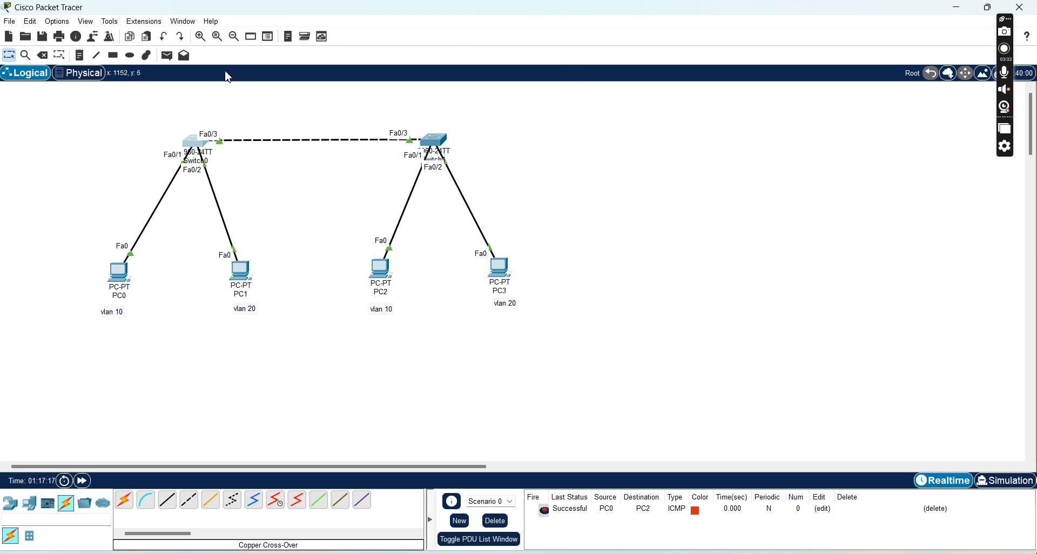
# - Change Switch0's interface fa0/3 to switchport mode dynamic auto and minimize the Switch0 window
pyautogui.moveTo(202, 145)
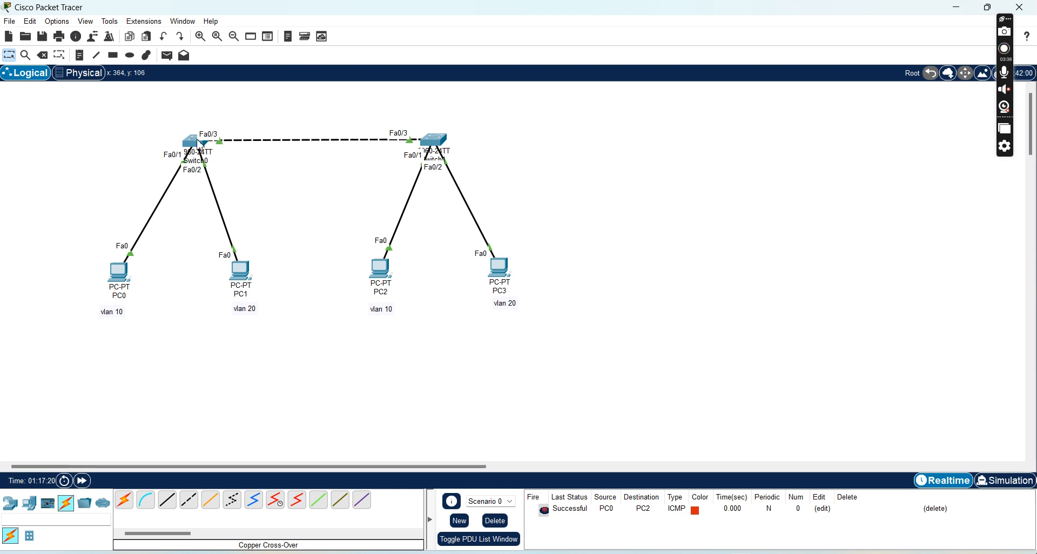
pyautogui.click(201, 145)
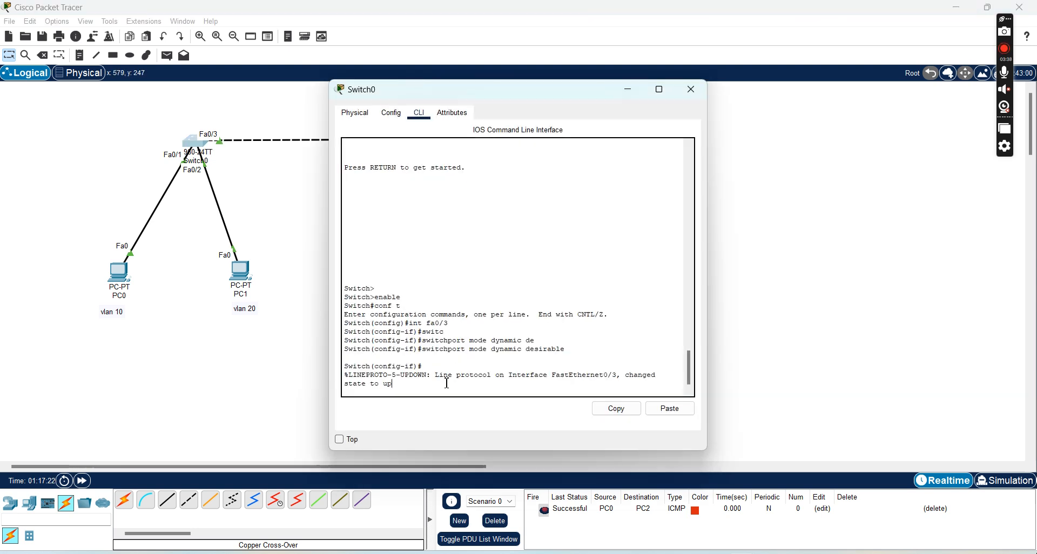
pyautogui.press('Return')
pyautogui.press('Up')
pyautogui.press('Up')
pyautogui.press('Up')
pyautogui.press('Down')
pyautogui.press('Down')
pyautogui.press('BackSpace')
pyautogui.press('BackSpace')
pyautogui.press('BackSpace')
pyautogui.press('BackSpace')
pyautogui.press('BackSpace')
pyautogui.press('BackSpace')
pyautogui.press('BackSpace')
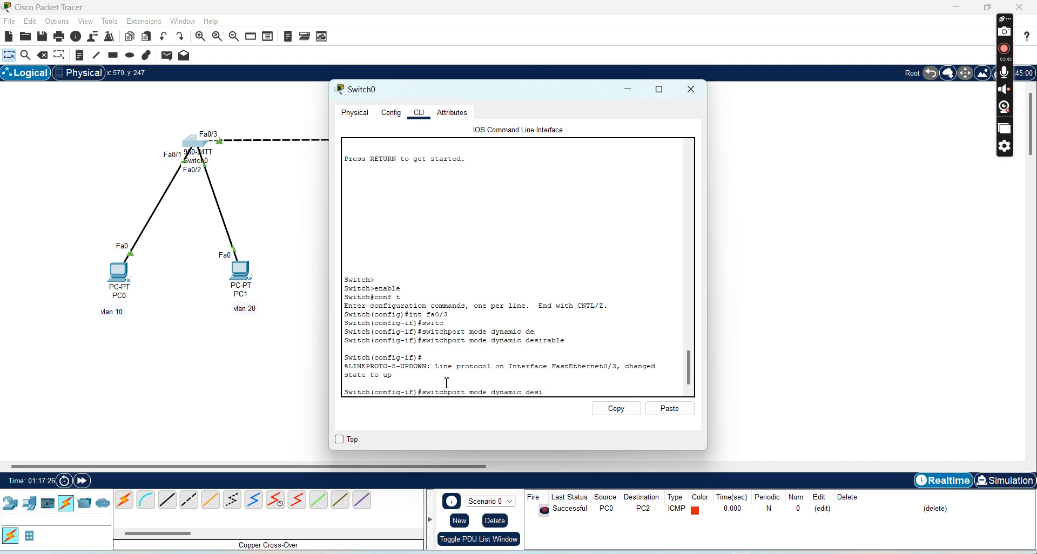
pyautogui.write('auto')
pyautogui.press('Return')
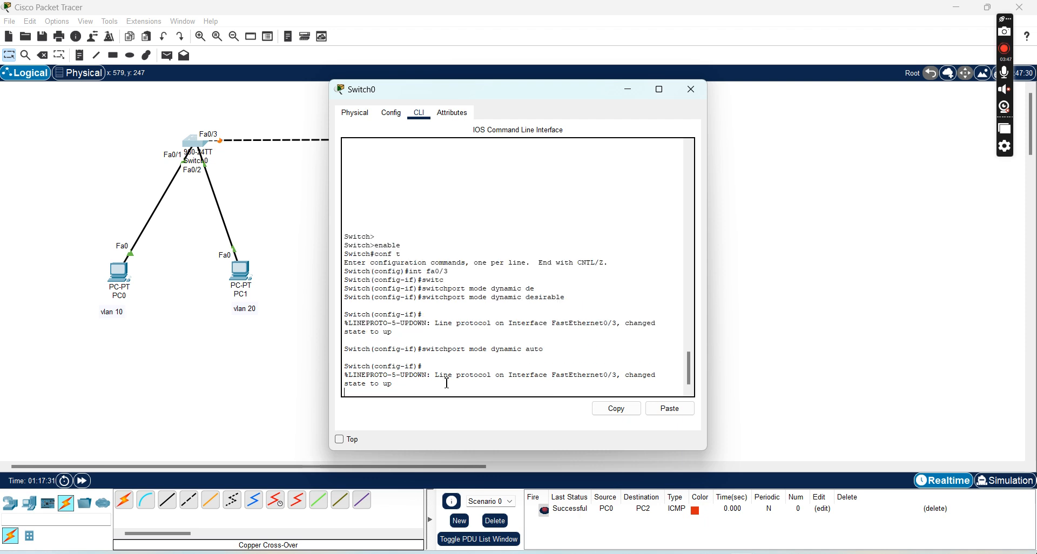
pyautogui.click(632, 90)
# - Change Switch1's interface fa0/3 to switchport mode dynamic auto and minimize the Switch1 window
pyautogui.click(432, 140)
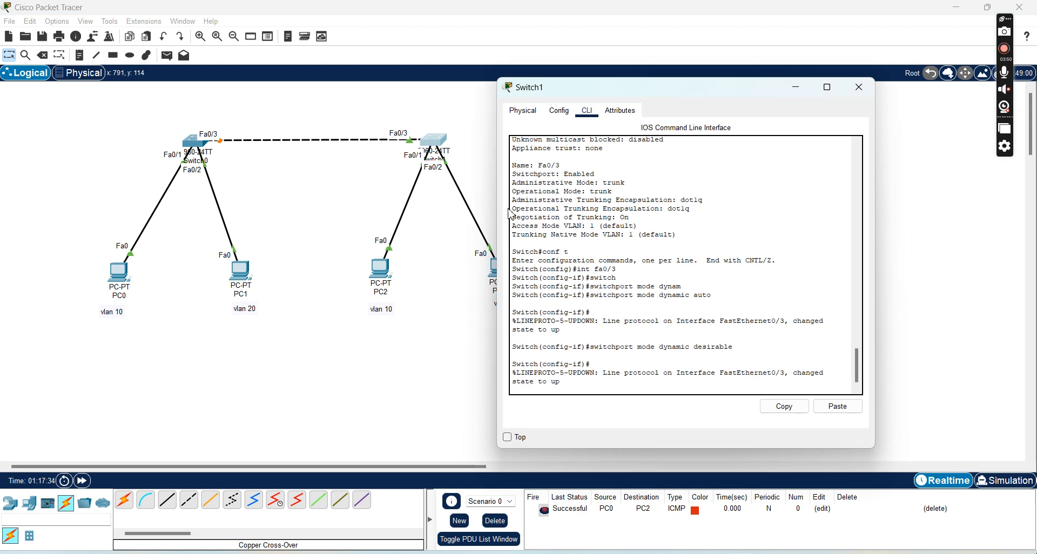
pyautogui.press('Return')
pyautogui.press('Up')
pyautogui.press('Up')
pyautogui.press('Return')
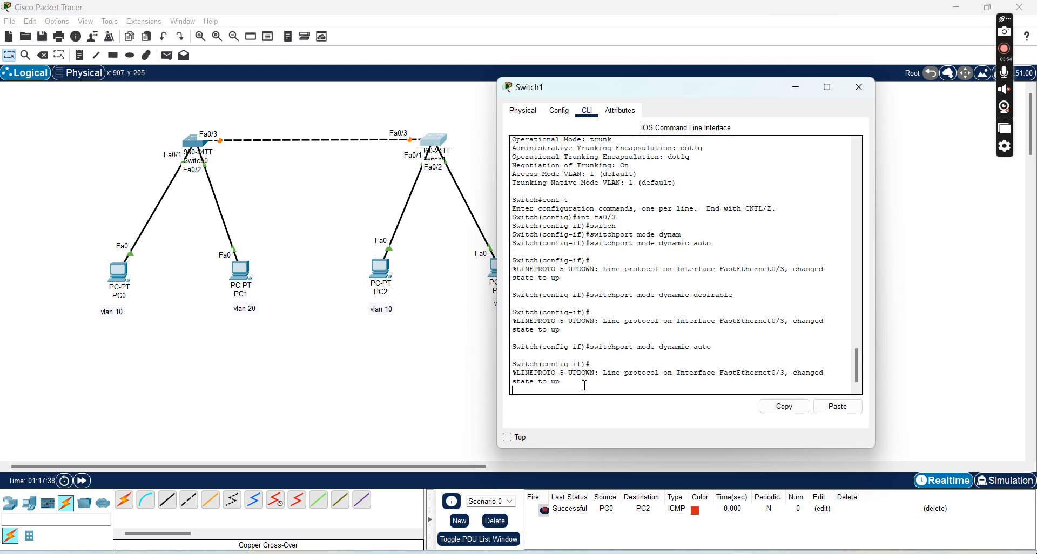
pyautogui.click(795, 87)
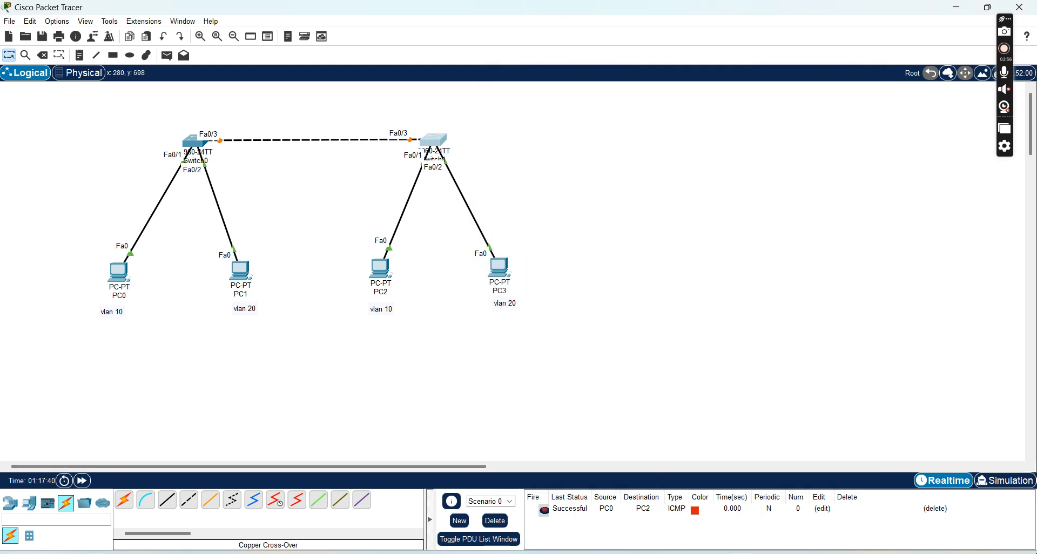
# - Fast-forward the network time and test the auto-auto link by replacing the old PDU entry with a simple PDU from PC0 to PC2
pyautogui.click(82, 481)
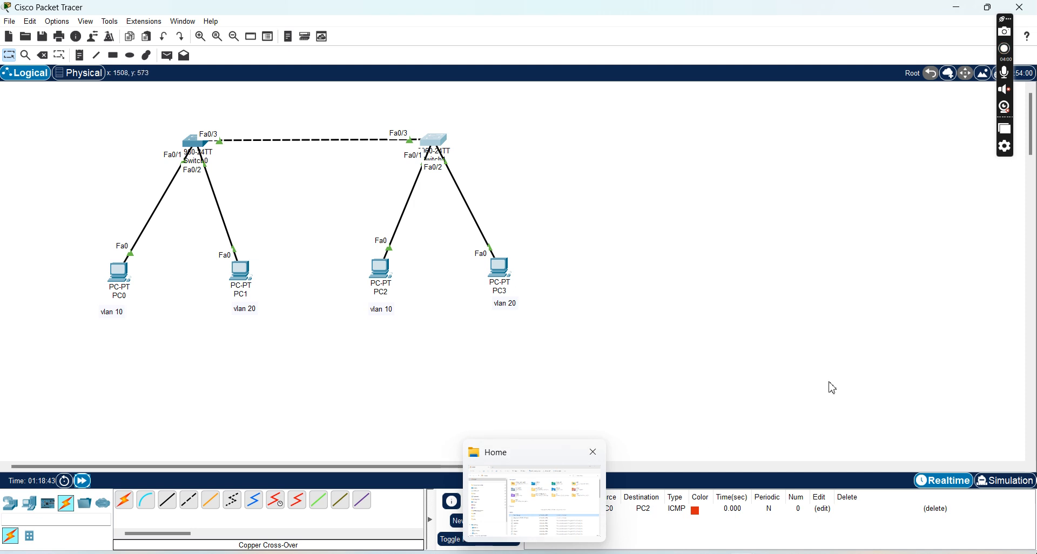
pyautogui.click(944, 510)
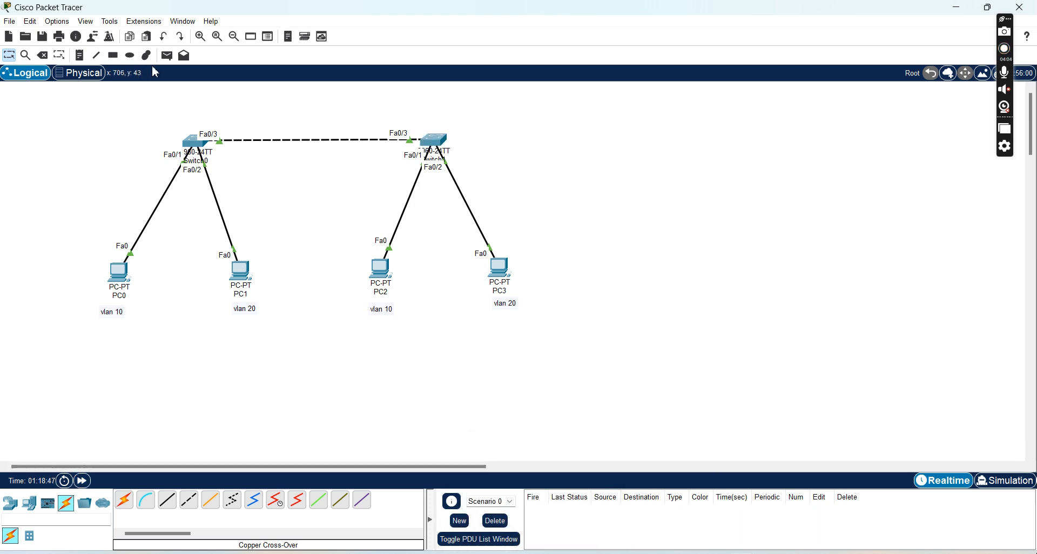
pyautogui.click(167, 55)
pyautogui.click(113, 283)
pyautogui.click(379, 277)
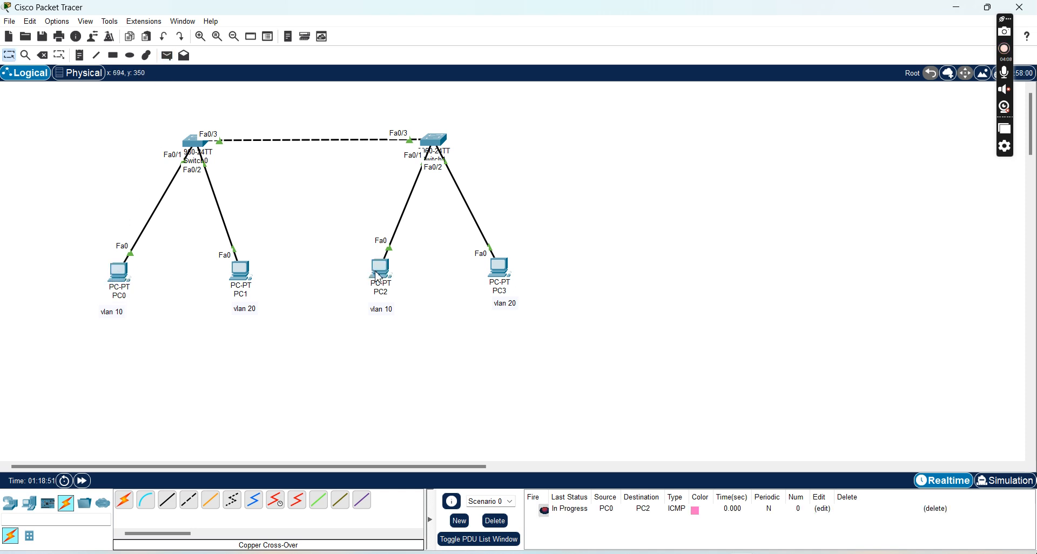